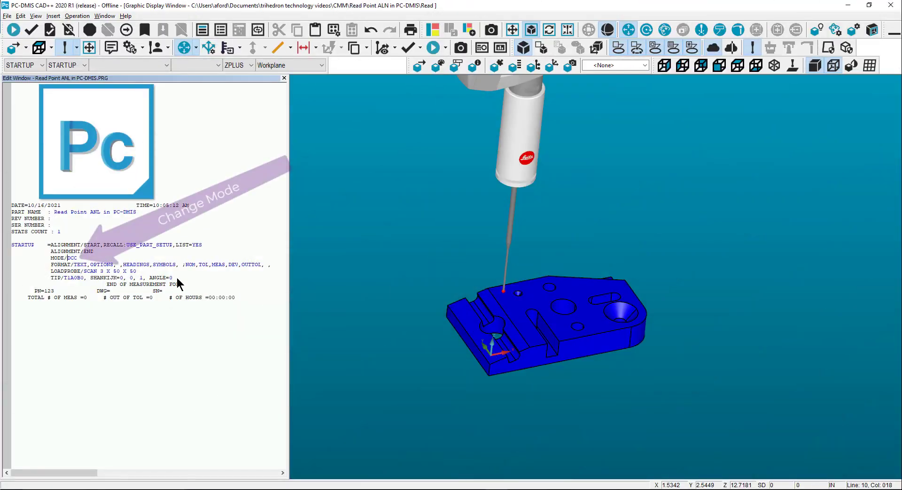
# Add MOVE/POINT,NORMAL,<0,0,0> after the tip line and execute it to send the probe to the origin.
pyautogui.press('Return')
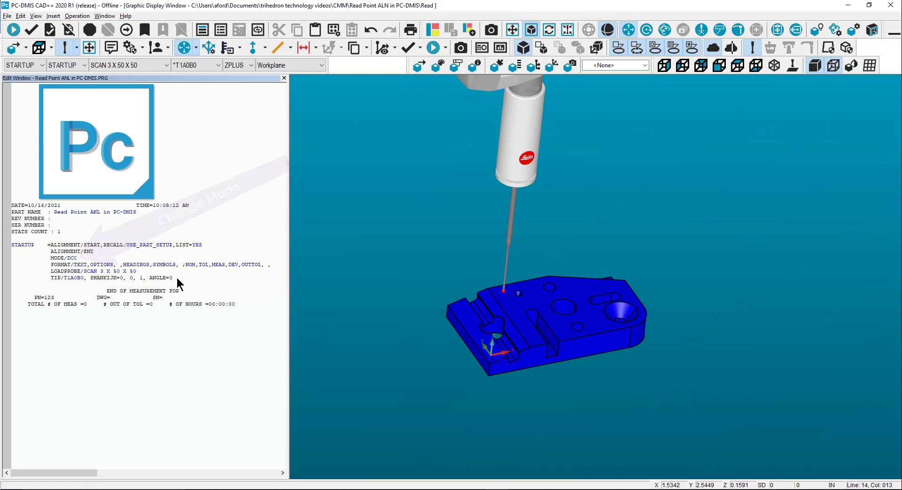
pyautogui.write('MOVE')
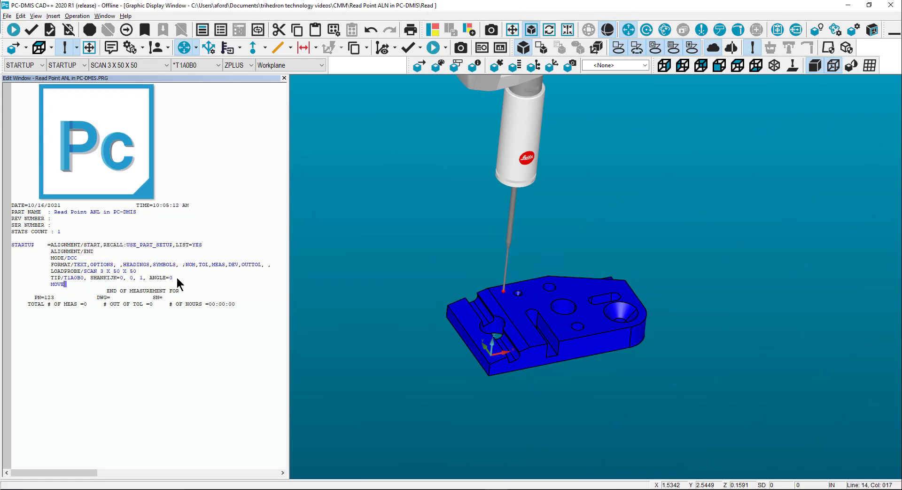
pyautogui.write('/POINT,NORMAL,<0,0,0>')
pyautogui.click(165, 284)
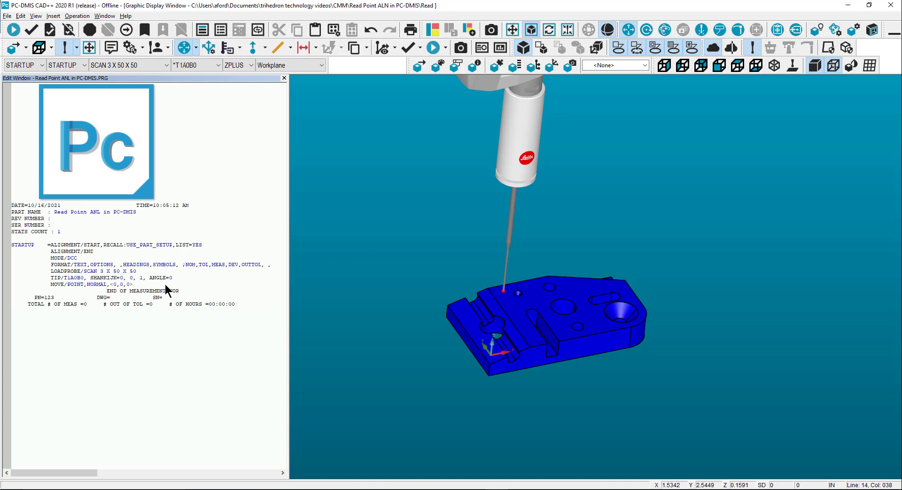
pyautogui.hotkey('ctrl', 'e')
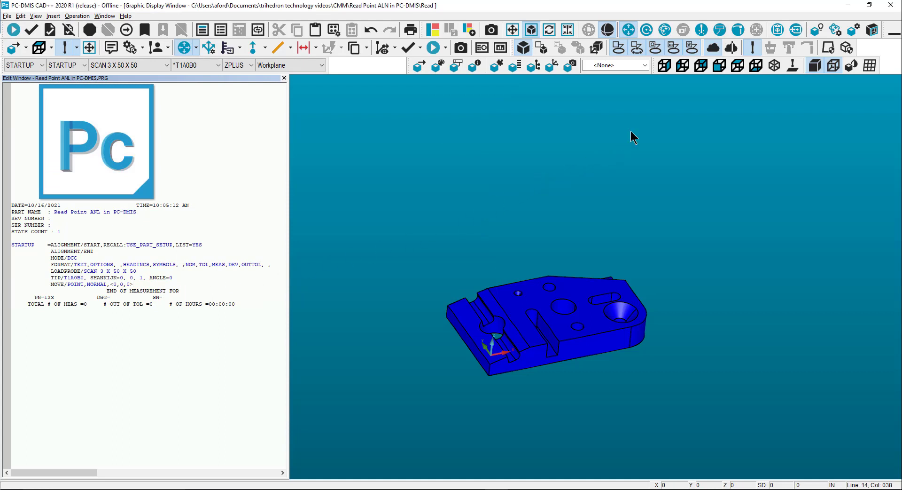
# Show the probe in the graphics view and zoom in on its tip at the part corner.
pyautogui.click(700, 30)
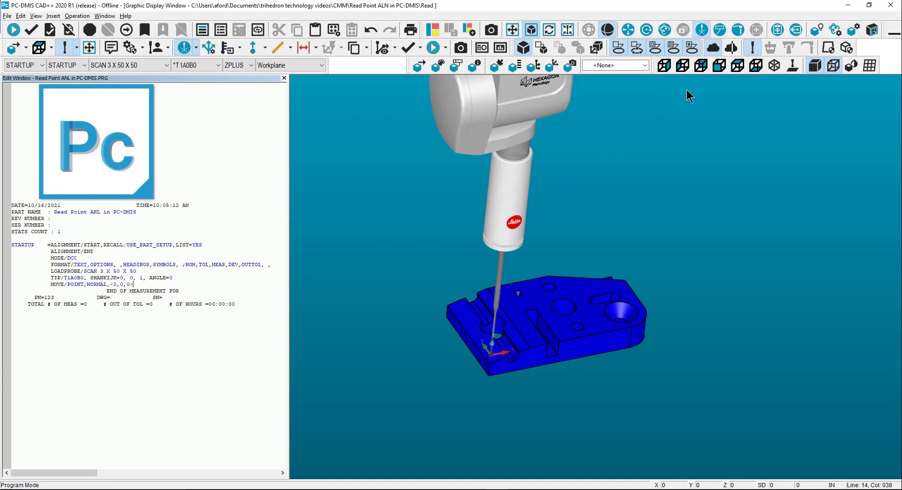
pyautogui.moveTo(675, 136)
pyautogui.mouseDown(button='middle')
pyautogui.moveTo(532, 287)
pyautogui.moveTo(505, 294)
pyautogui.moveTo(514, 381)
pyautogui.moveTo(498, 312)
pyautogui.moveTo(528, 312)
pyautogui.moveTo(545, 369)
pyautogui.moveTo(564, 353)
pyautogui.moveTo(543, 391)
pyautogui.mouseUp(button='middle')
# Launch Snipping Tool via an 'sn' search and capture the graphics view with the probe close-up.
pyautogui.click(103, 489)
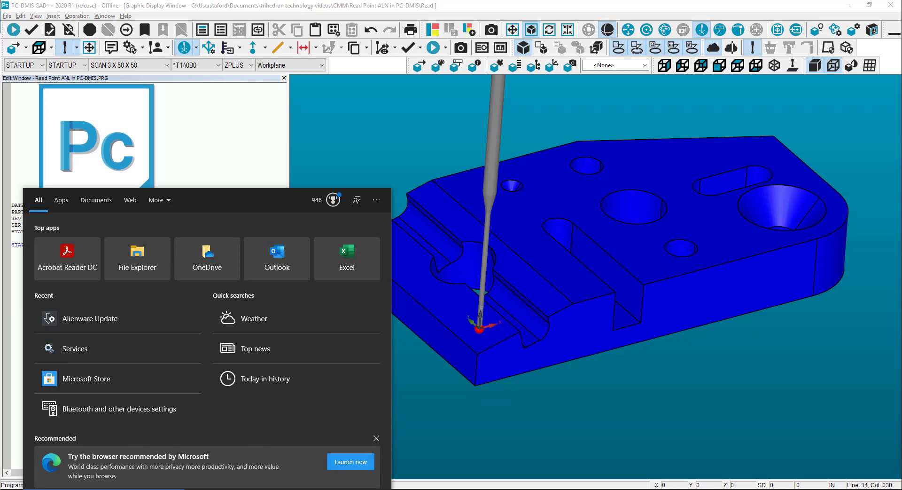
pyautogui.write('sn')
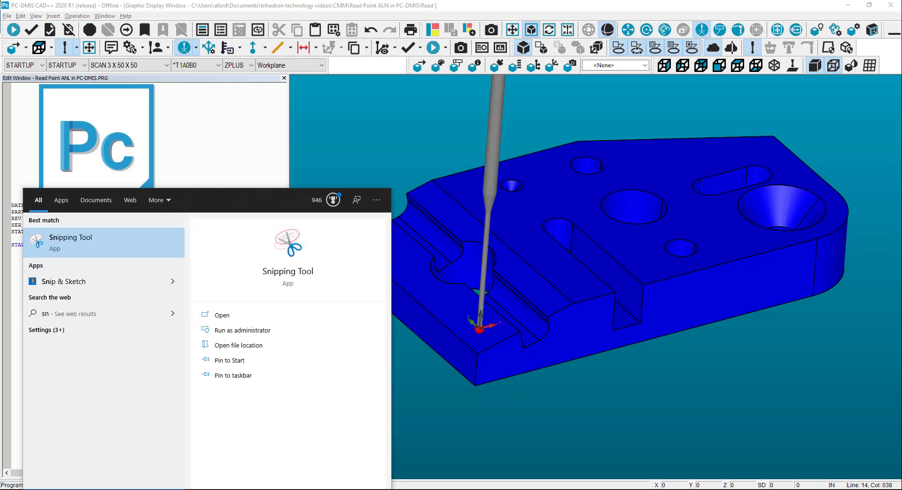
pyautogui.click(95, 245)
pyautogui.click(685, 272)
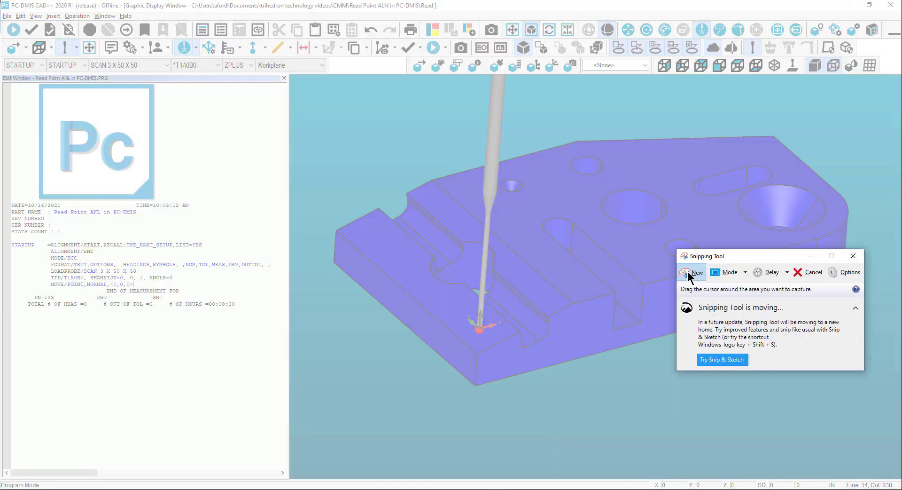
pyautogui.moveTo(301, 86); pyautogui.dragTo(763, 401)
# Replace the MOVE line with a new COMMENT command after the tip line.
pyautogui.moveTo(142, 283); pyautogui.dragTo(61, 285)
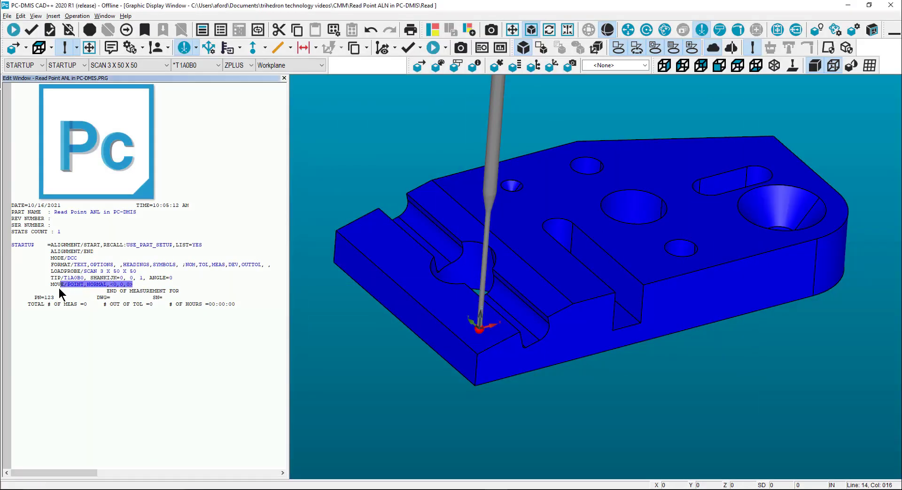
pyautogui.press('Delete')
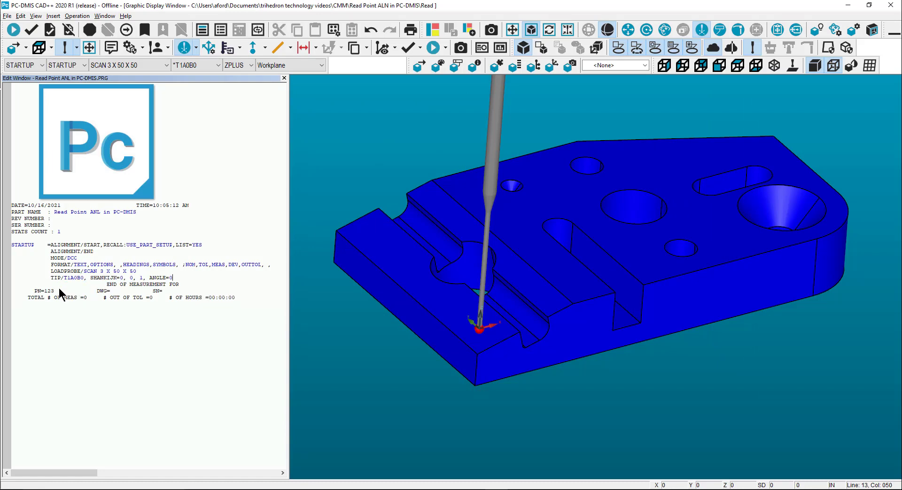
pyautogui.press('Return')
pyautogui.write('CO')
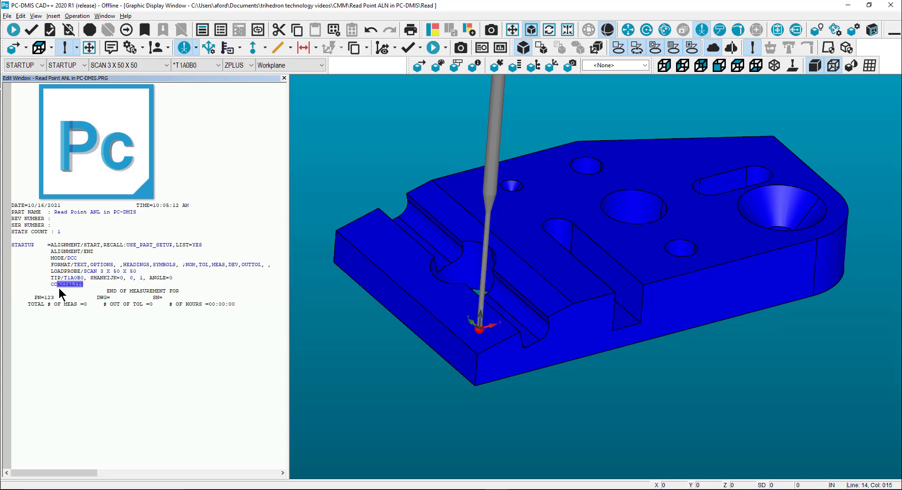
pyautogui.write('MM')
pyautogui.press('Tab')
pyautogui.hotkey('ctrl', 'v')
# Make the comment display full screen with the Read Point.PNG image attached.
pyautogui.rightClick(131, 286)
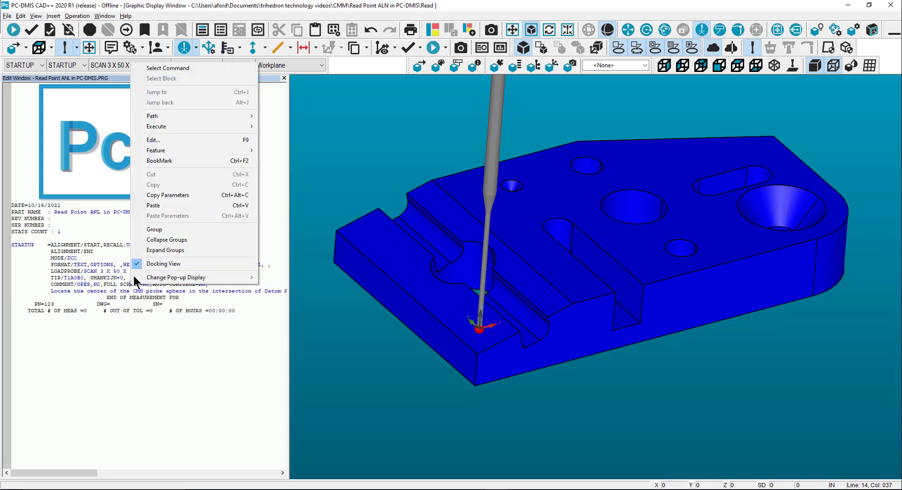
pyautogui.click(153, 140)
pyautogui.click(156, 249)
pyautogui.click(185, 277)
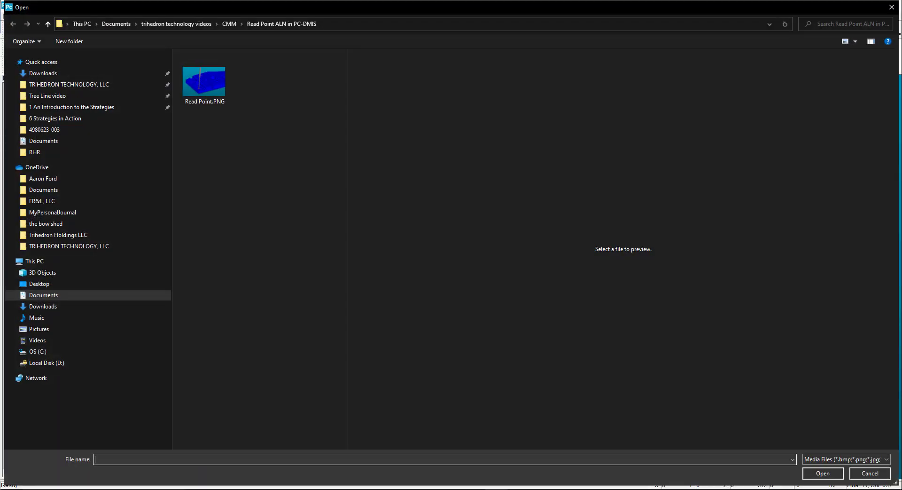
pyautogui.doubleClick(214, 94)
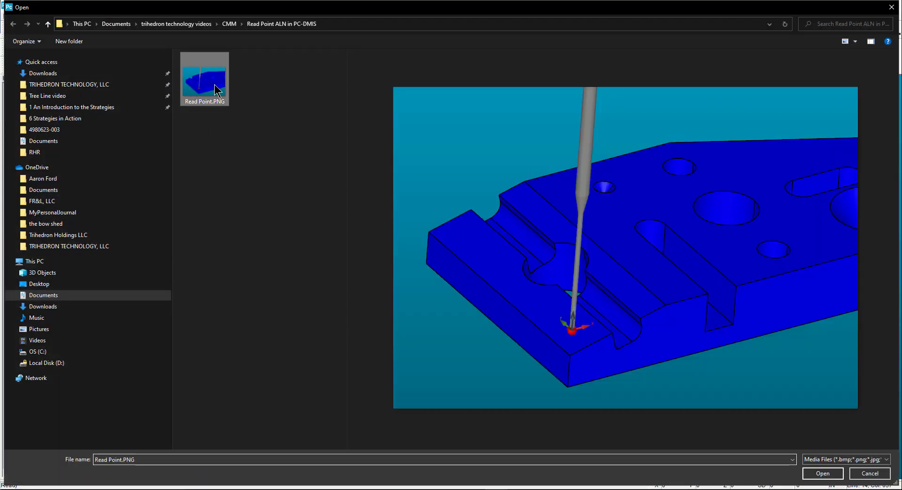
pyautogui.click(345, 290)
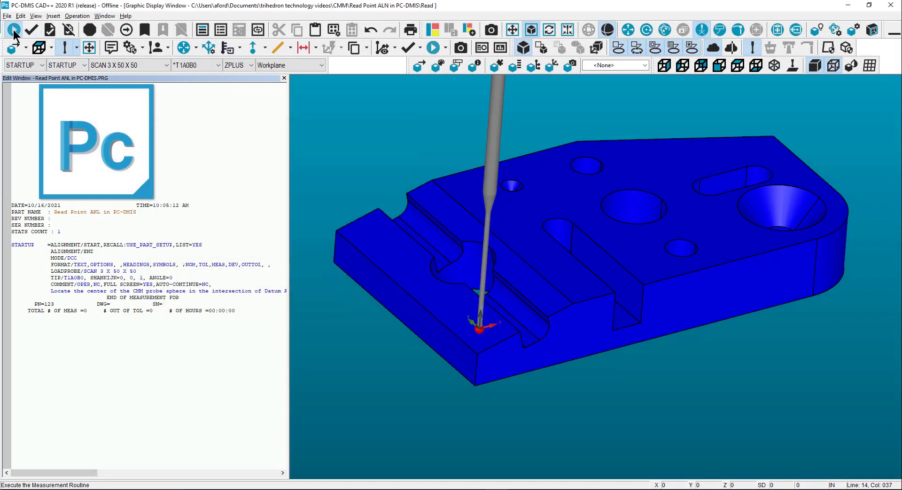
# Run the routine to check the image comment, then insert a read point renamed Read_PNT.
pyautogui.click(13, 29)
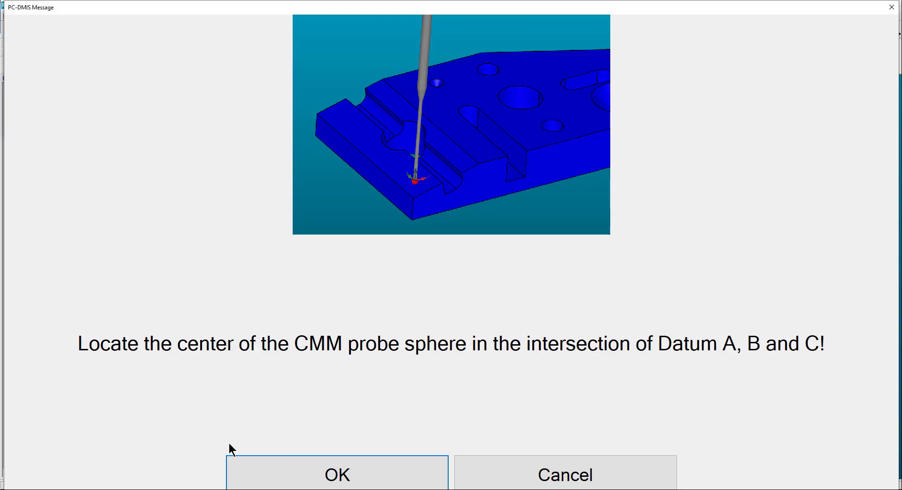
pyautogui.click(244, 458)
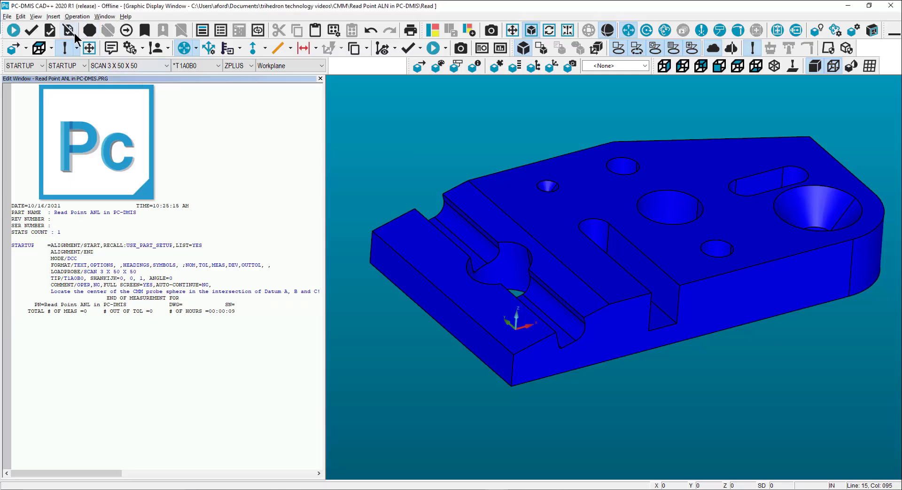
pyautogui.click(55, 17)
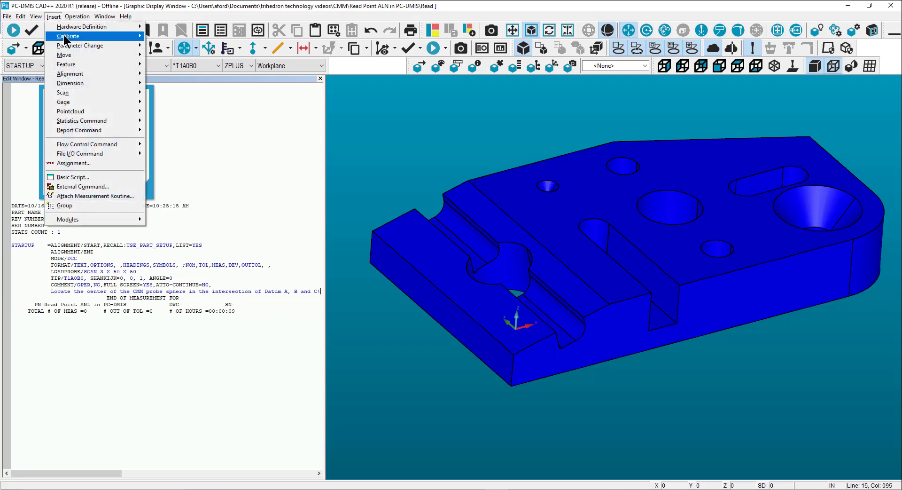
pyautogui.moveTo(77, 69)
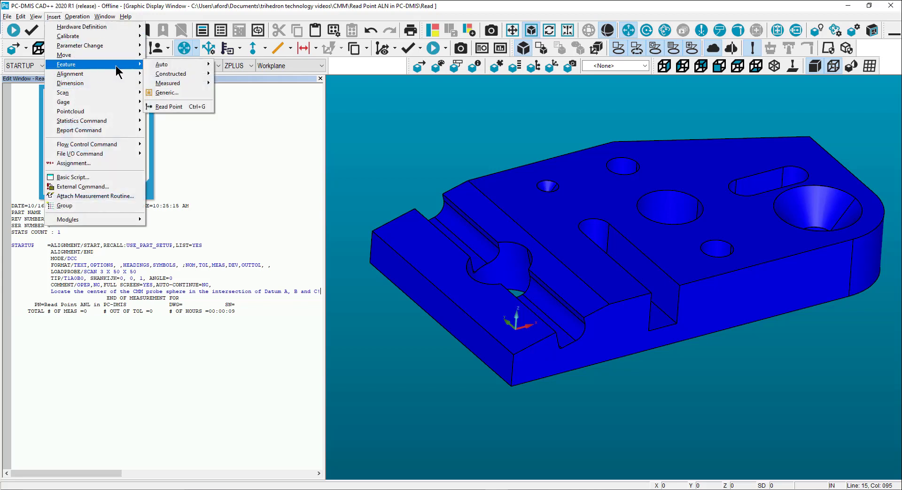
pyautogui.click(171, 105)
pyautogui.doubleClick(22, 297)
pyautogui.press('Delete')
pyautogui.write('Read_PNT')
# Create alignment read_pnt_aln with its X, Y and Z origin at READ_PNT.
pyautogui.hotkey('ctrl', 'alt', 'a')
pyautogui.write('read_pnt_aln')
pyautogui.click(134, 291)
pyautogui.click(223, 326)
pyautogui.click(239, 326)
pyautogui.click(254, 326)
pyautogui.click(312, 343)
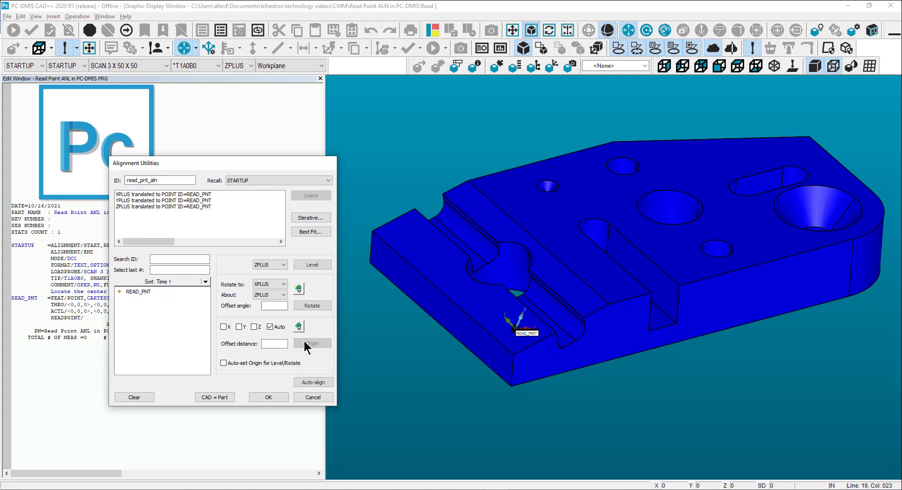
pyautogui.click(268, 397)
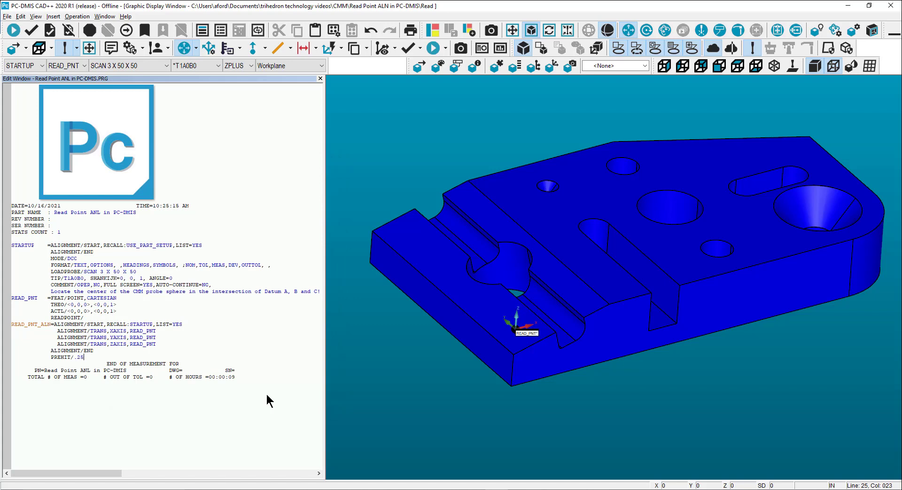
# Commit the 0.25 prehit and add a RETRACT command on the next line.
pyautogui.press('Return')
pyautogui.write('RE')
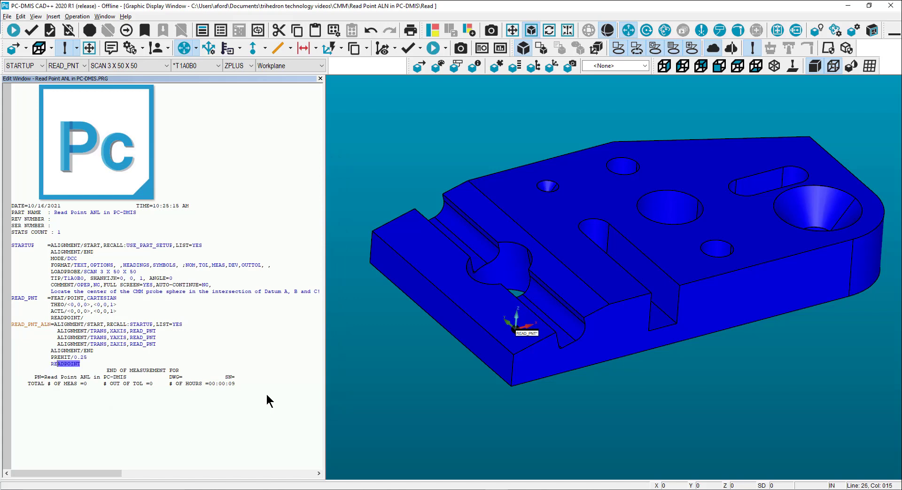
pyautogui.write('T')
pyautogui.press('Tab')
# Finish RETRACT at 0.25, then create auto line DIR_ROT_LIN from two front-face points.
pyautogui.write('0.')
pyautogui.press('Return')
pyautogui.click(253, 48)
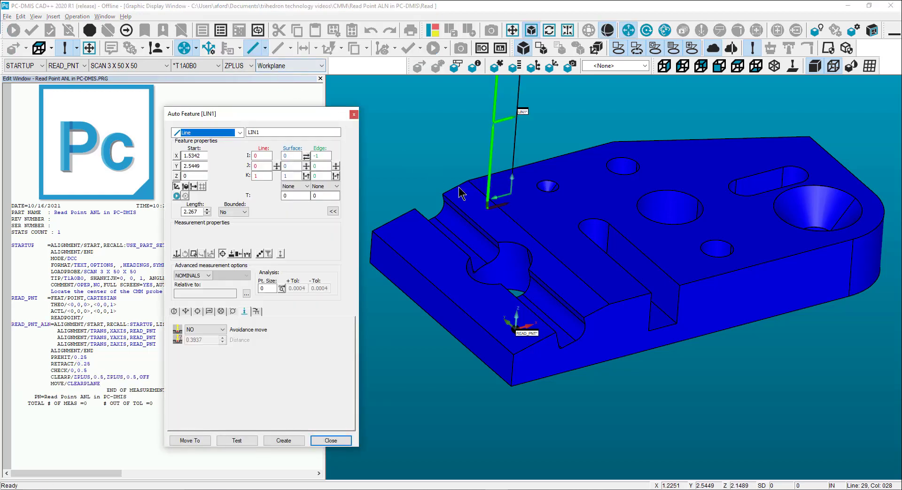
pyautogui.click(624, 312)
pyautogui.click(820, 262)
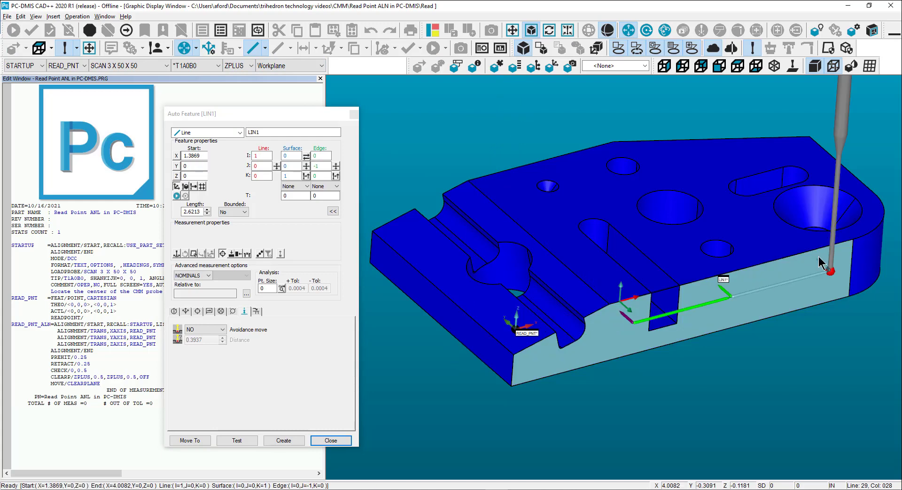
pyautogui.doubleClick(264, 132)
pyautogui.write('DIR_ROT_LIN')
pyautogui.click(281, 440)
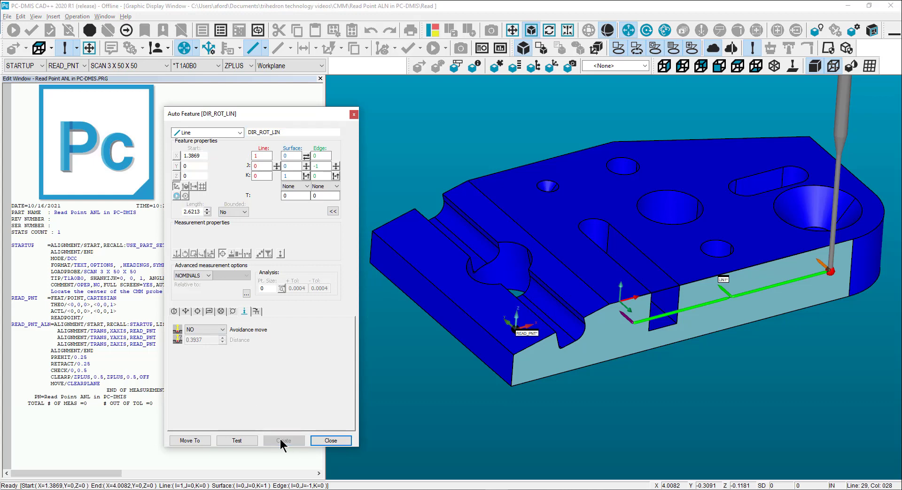
pyautogui.click(318, 440)
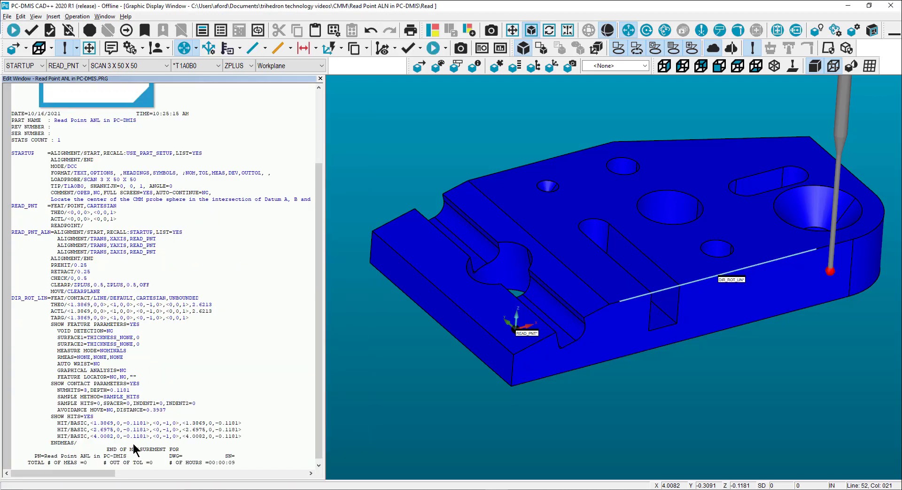
# Add an alignment rotating the X axis to DIR_ROT_LIN.
pyautogui.hotkey('ctrl', 'alt', 'a')
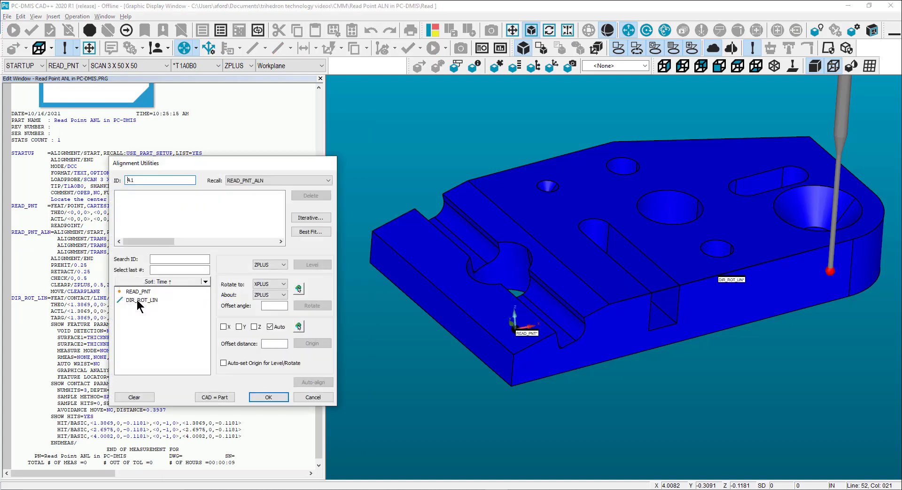
pyautogui.click(136, 300)
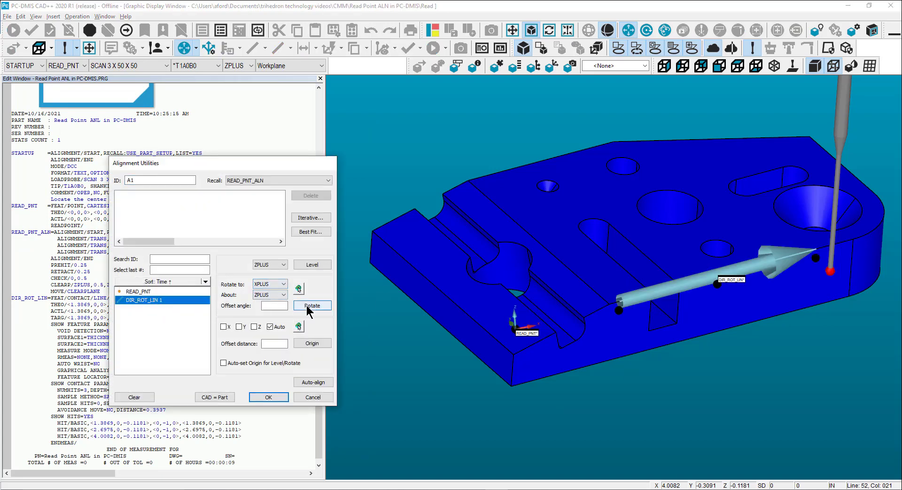
pyautogui.click(306, 305)
pyautogui.click(268, 397)
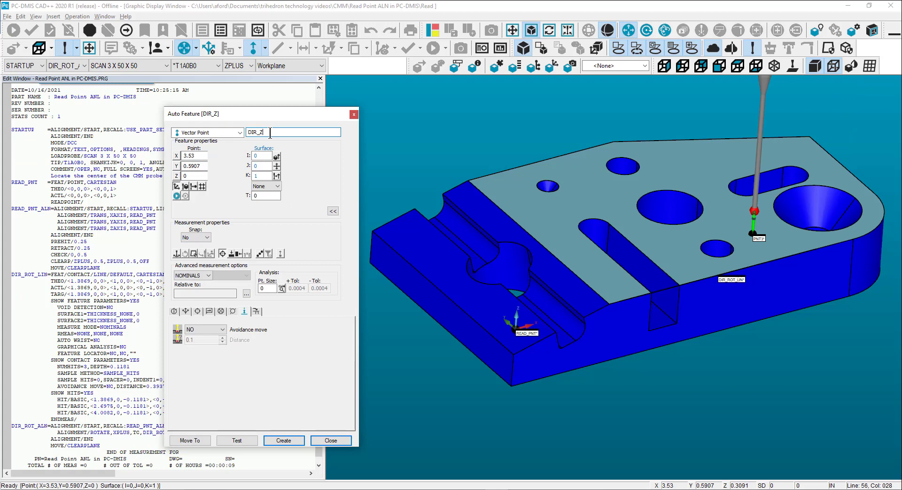
# Create vector points DIR_Z on the top face and DIR_X on the side face.
pyautogui.click(282, 439)
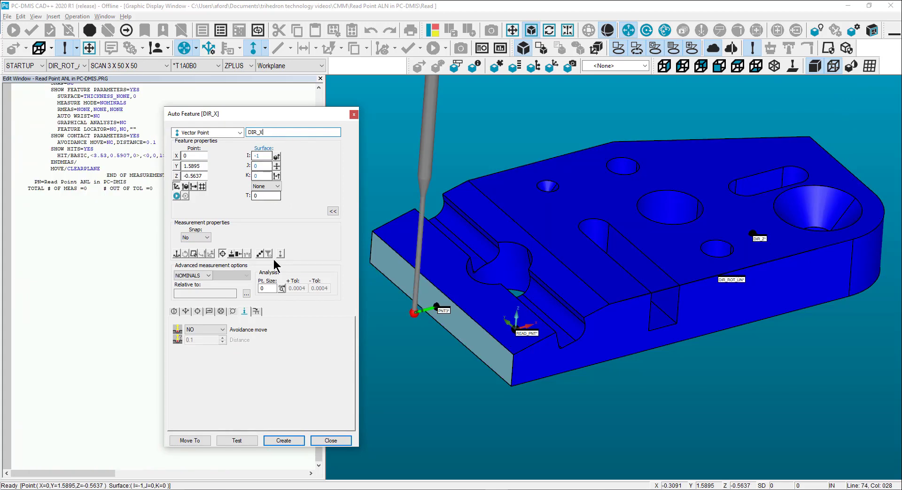
pyautogui.click(284, 441)
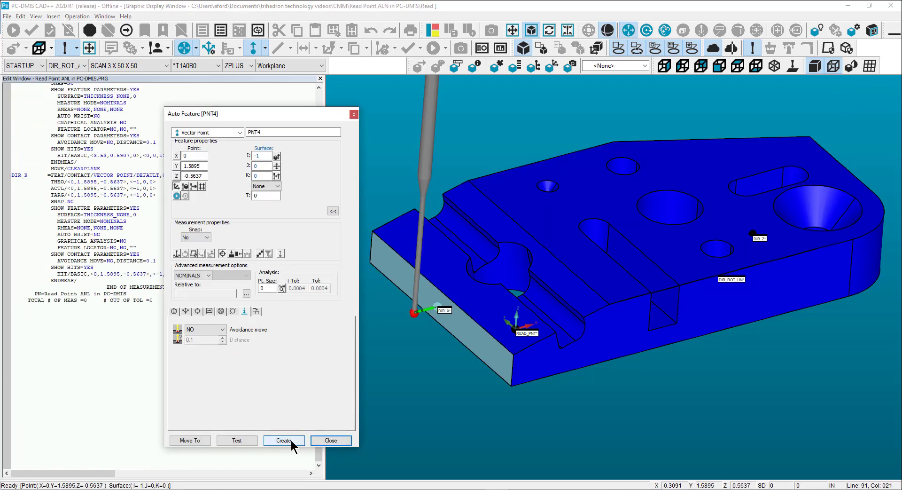
pyautogui.click(329, 441)
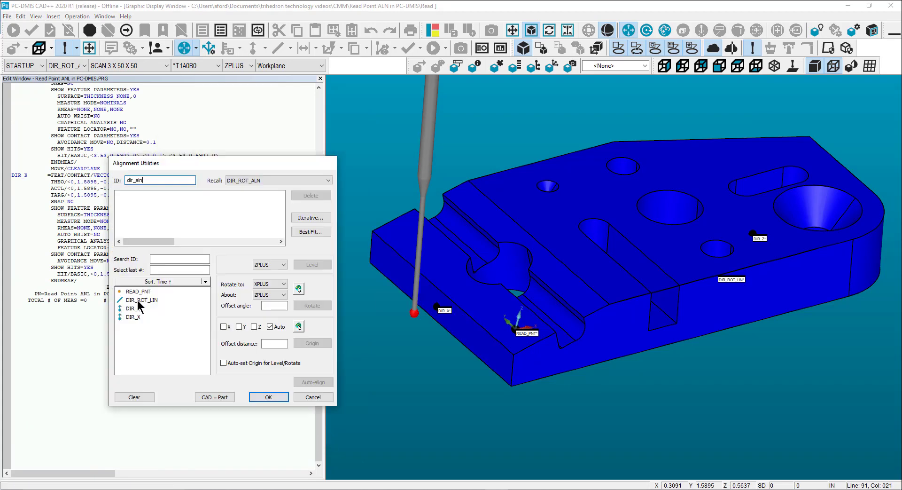
# Build DIR_ALN: X rotated to DIR_ROT_LIN, origins at DIR_X (X), DIR_ROT_LIN (Y), DIR_Z (Z).
pyautogui.click(137, 300)
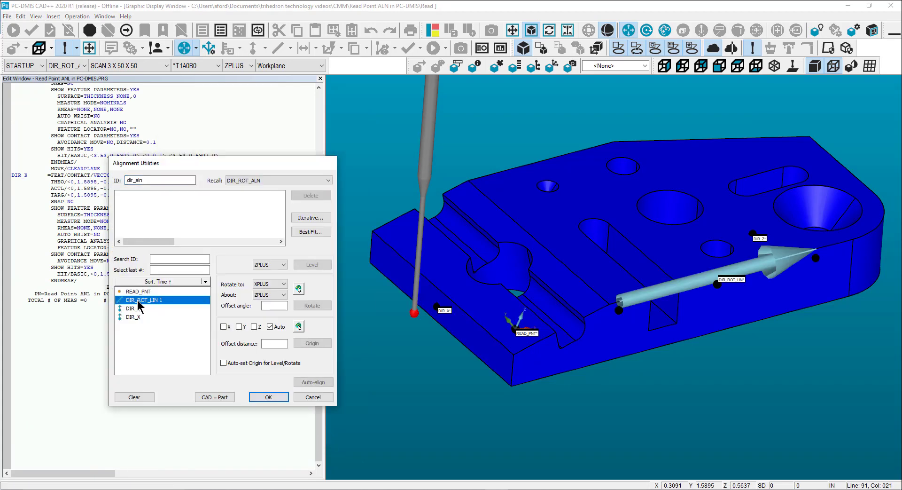
pyautogui.click(308, 305)
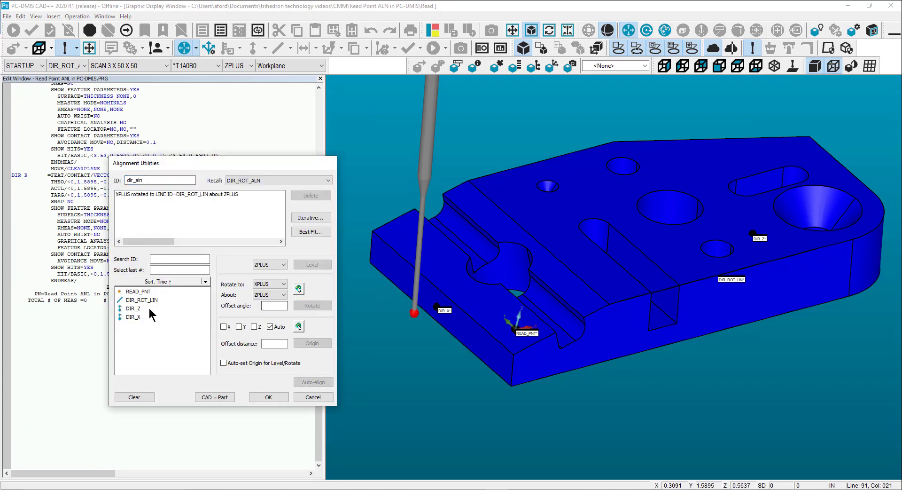
pyautogui.click(133, 317)
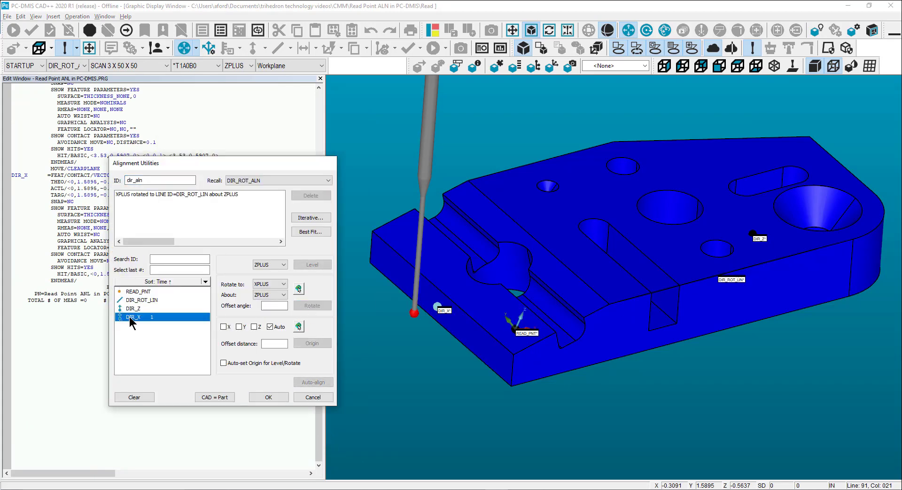
pyautogui.click(224, 326)
pyautogui.click(314, 343)
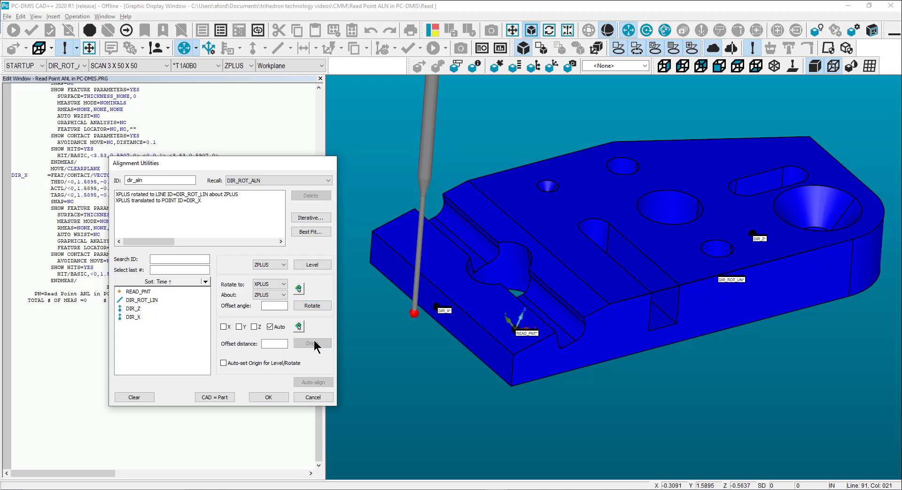
pyautogui.click(155, 300)
pyautogui.click(239, 326)
pyautogui.click(312, 343)
pyautogui.click(134, 309)
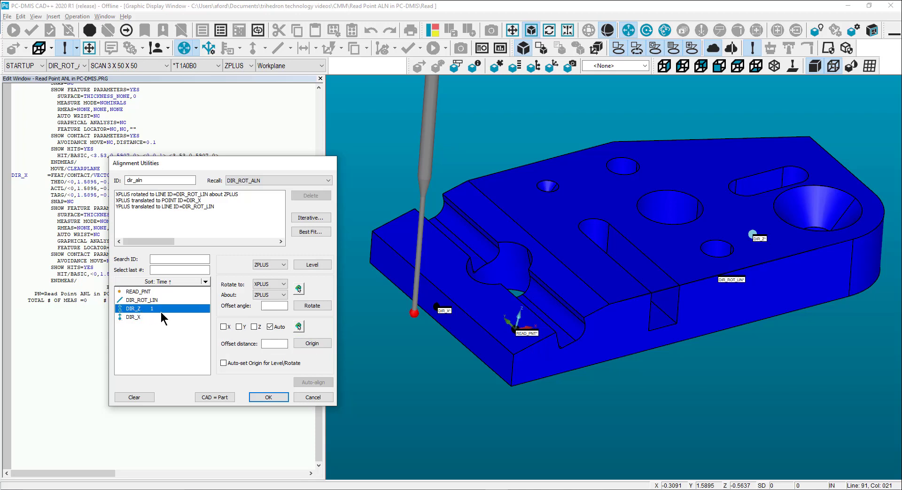
pyautogui.click(254, 327)
# Save the DIR_ALN alignment and turn the part to show its top and front faces.
pyautogui.click(311, 343)
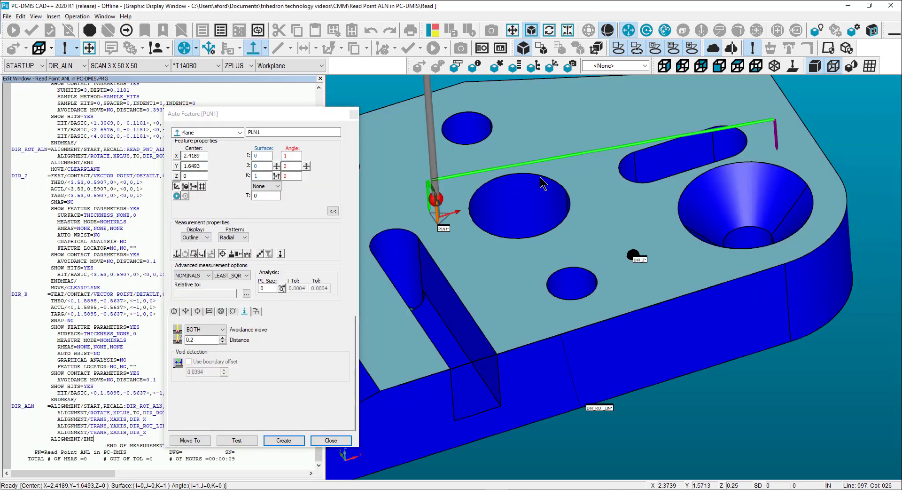
pyautogui.moveTo(415, 136); pyautogui.dragTo(575, 162, button='middle')
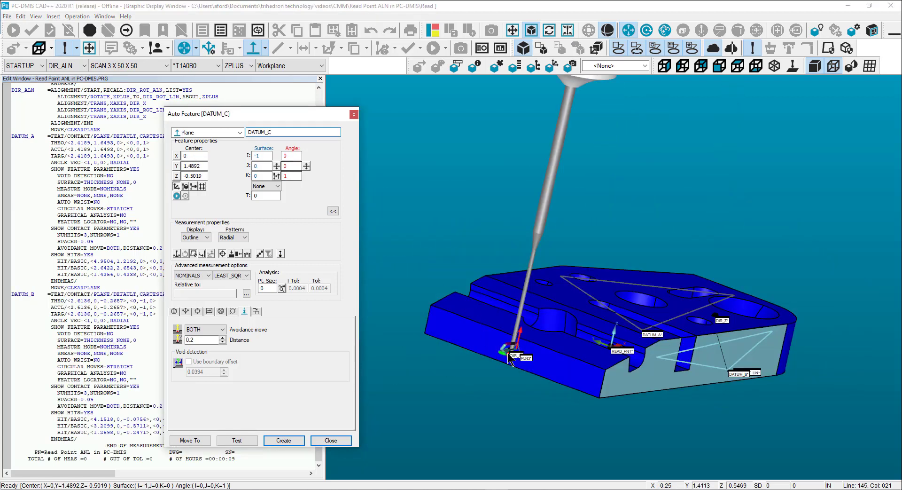
pyautogui.scroll(3, 511, 359)
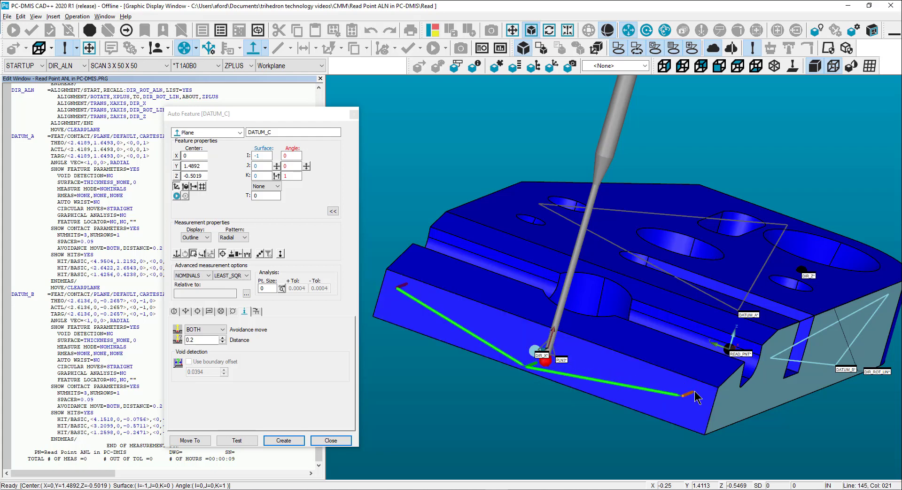
# Create DATUM_C and auto-align an ABC alignment from DATUM_A, DATUM_B and DATUM_C.
pyautogui.press('Return')
pyautogui.hotkey('ctrl', 'alt', 'a')
pyautogui.click(137, 325)
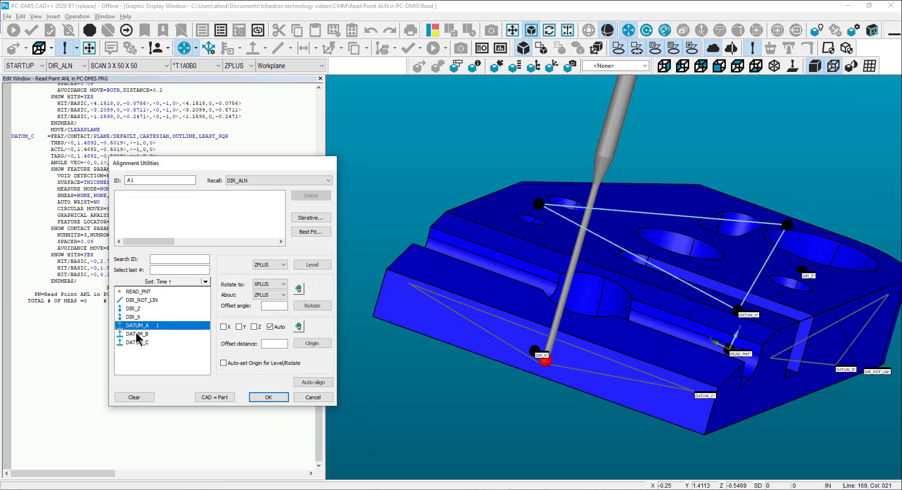
pyautogui.click(137, 333)
pyautogui.click(137, 342)
pyautogui.doubleClick(160, 180)
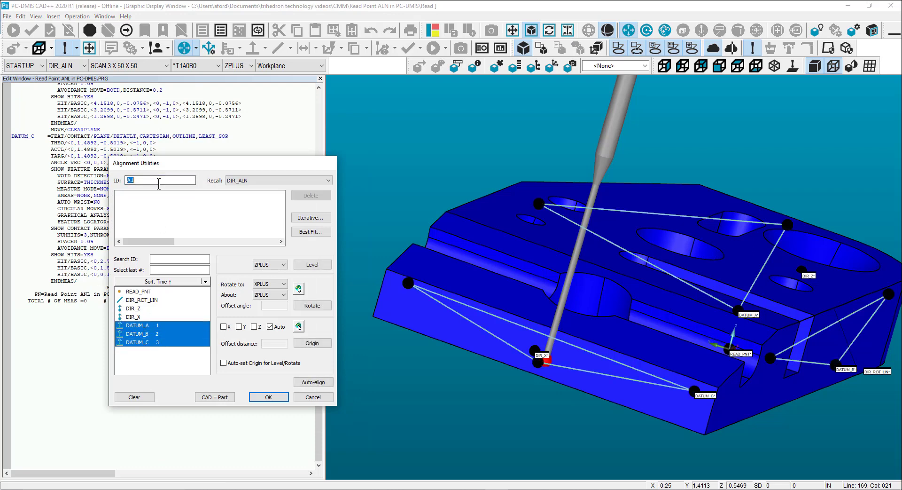
pyautogui.write('ABC')
pyautogui.click(312, 382)
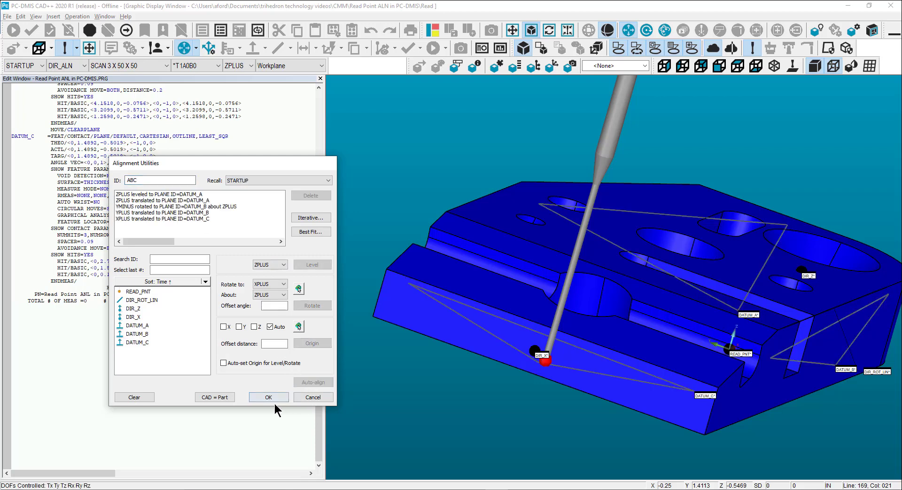
pyautogui.click(263, 397)
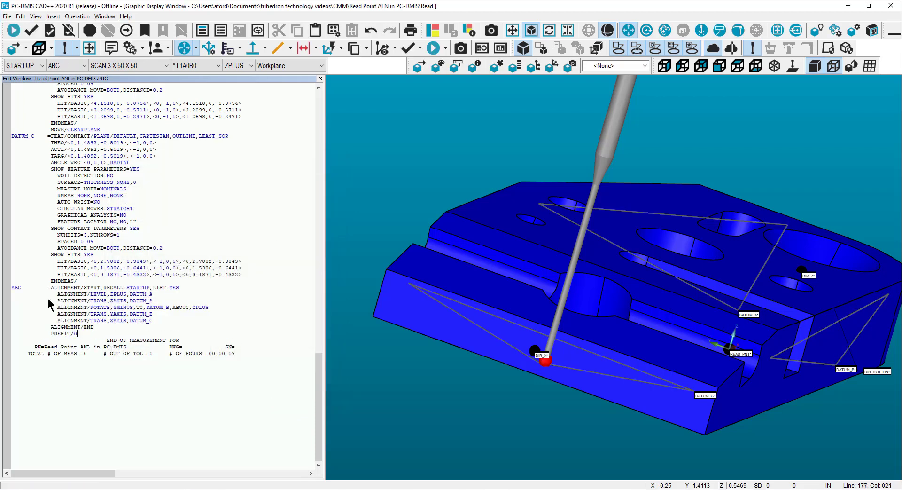
# Set PREHIT and RETRACT to 0.05.
pyautogui.write('.05')
pyautogui.press('Return')
pyautogui.write('RET')
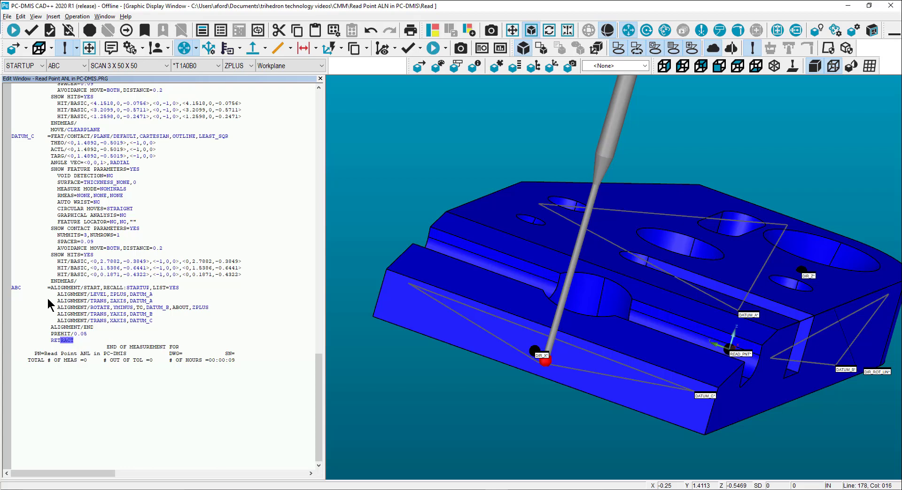
pyautogui.press('Tab')
pyautogui.write('0.05')
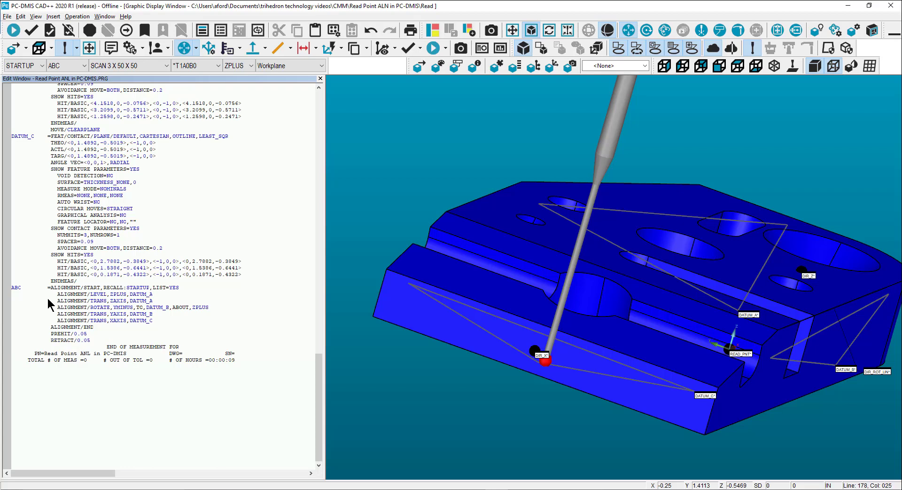